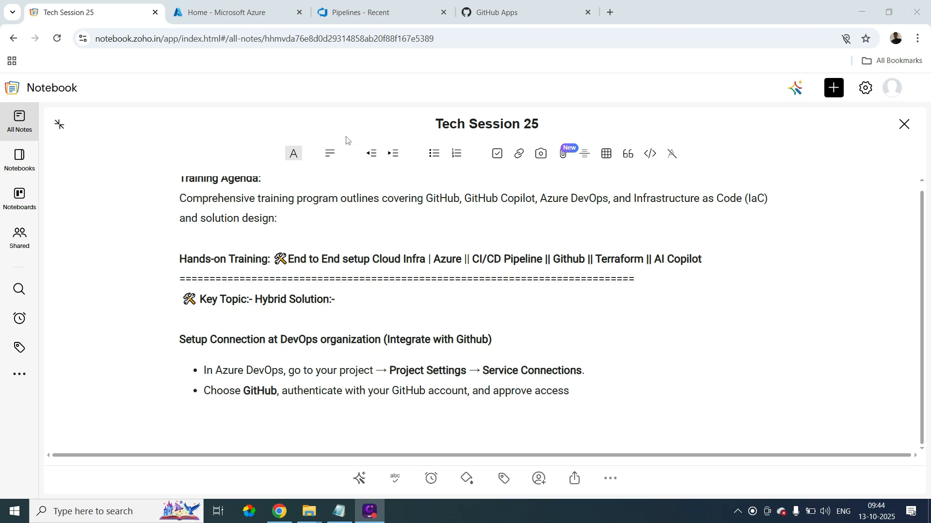
- Switch to Azure DevOps and open the service connections in the KpiTech-Infra-Automation project settings
left_click(382, 12)
mouse_move(38, 189)
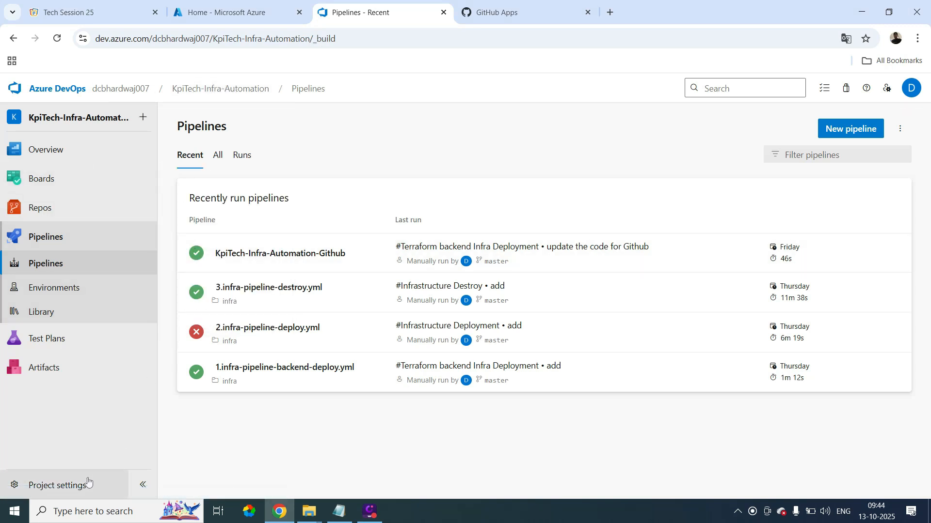
left_click(75, 489)
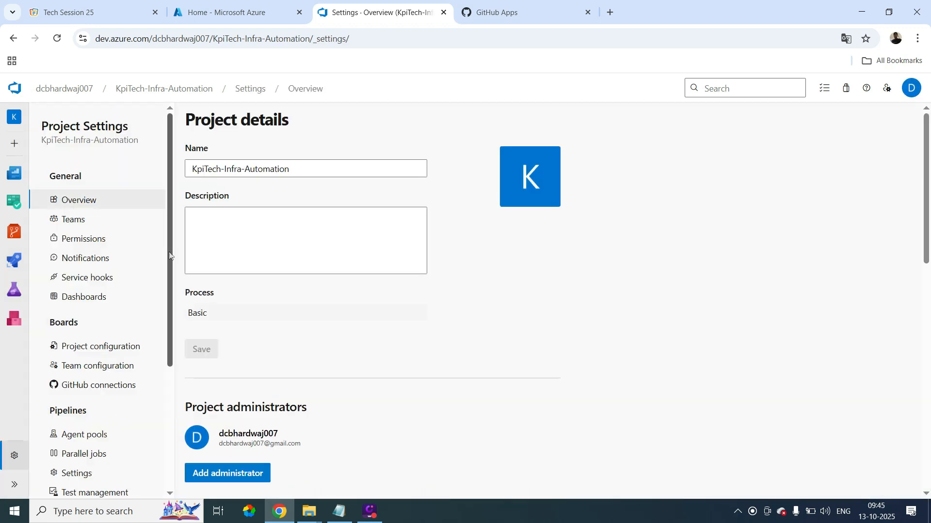
left_click_drag(171, 258, 171, 336)
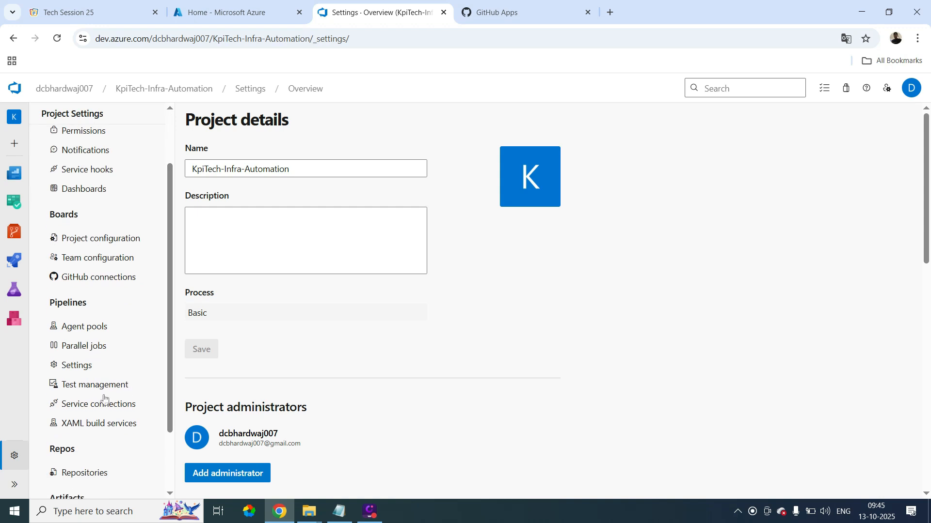
left_click(80, 411)
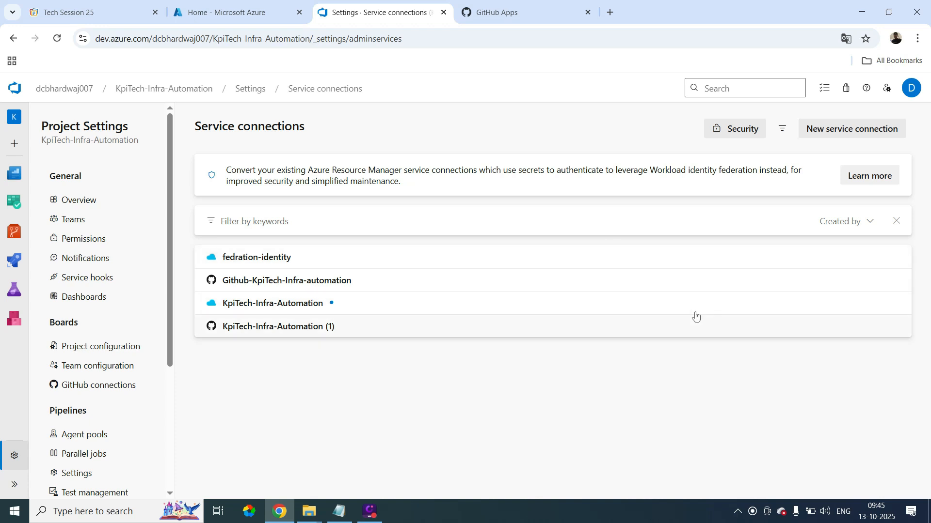
- Start a new service connection of type GitHub, searching the connection types for "git"
left_click(825, 134)
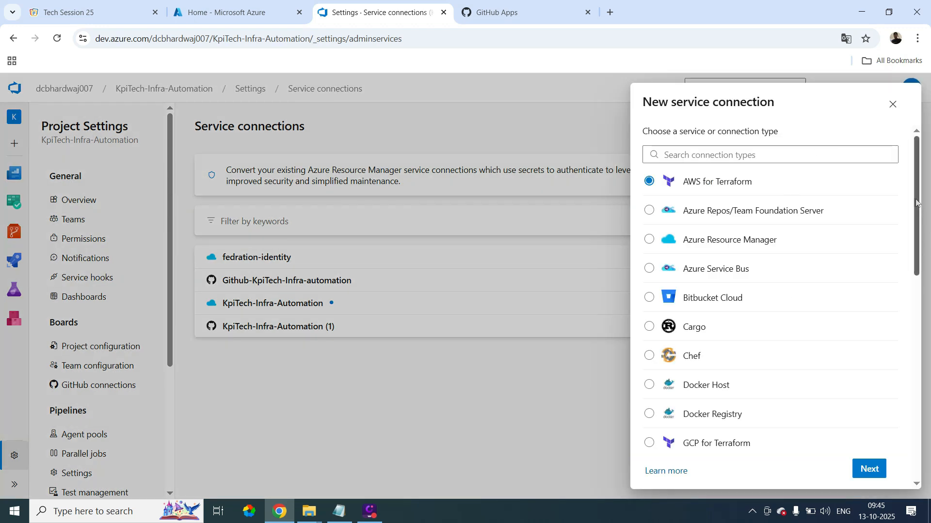
left_click(717, 156)
type("git")
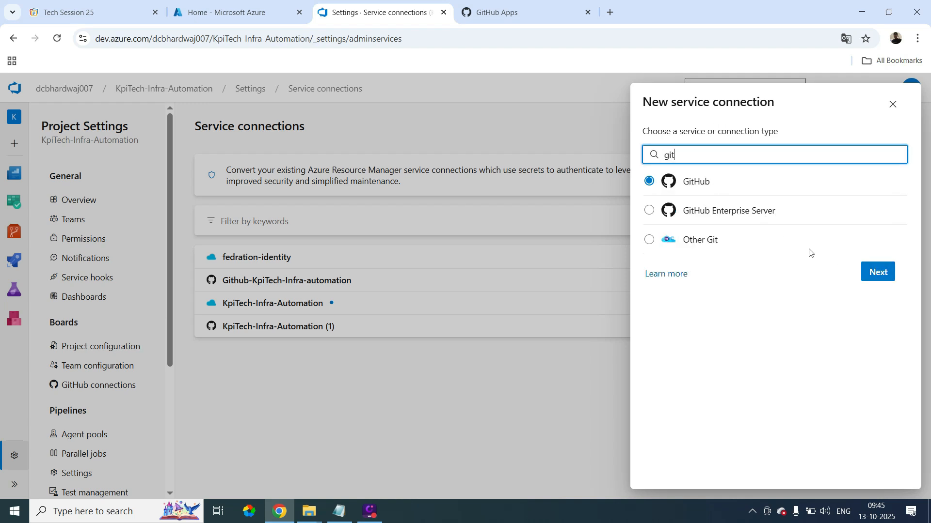
left_click(878, 277)
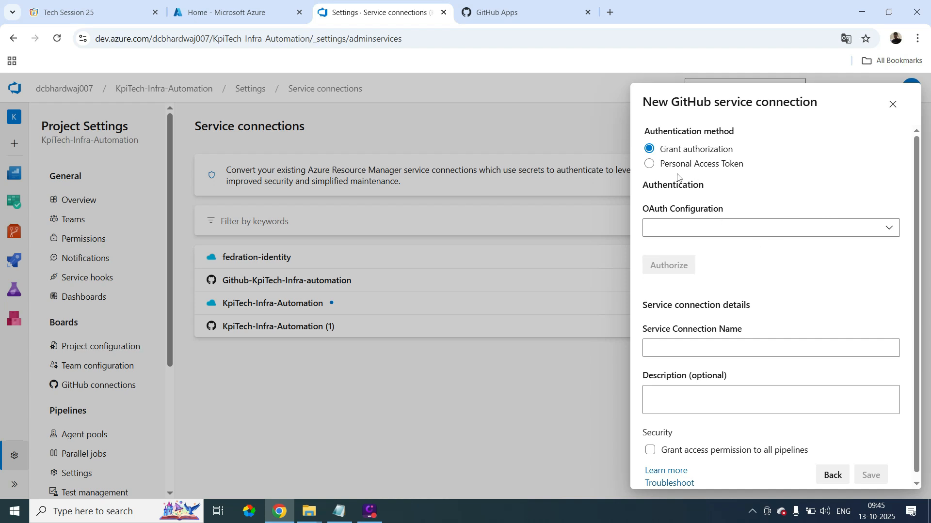
- Choose Personal Access Token authentication, paste the token copied from Notepad into the personal access token field, and verify it
left_click(649, 165)
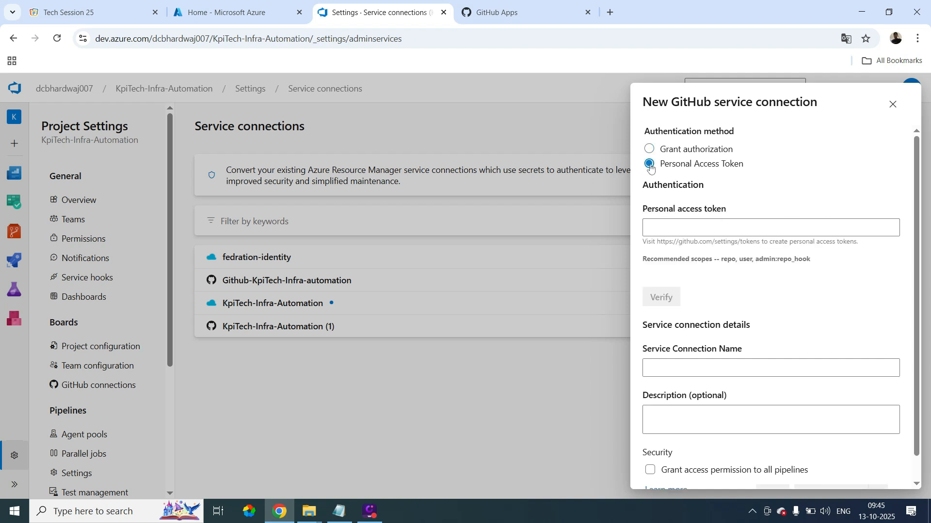
left_click(678, 230)
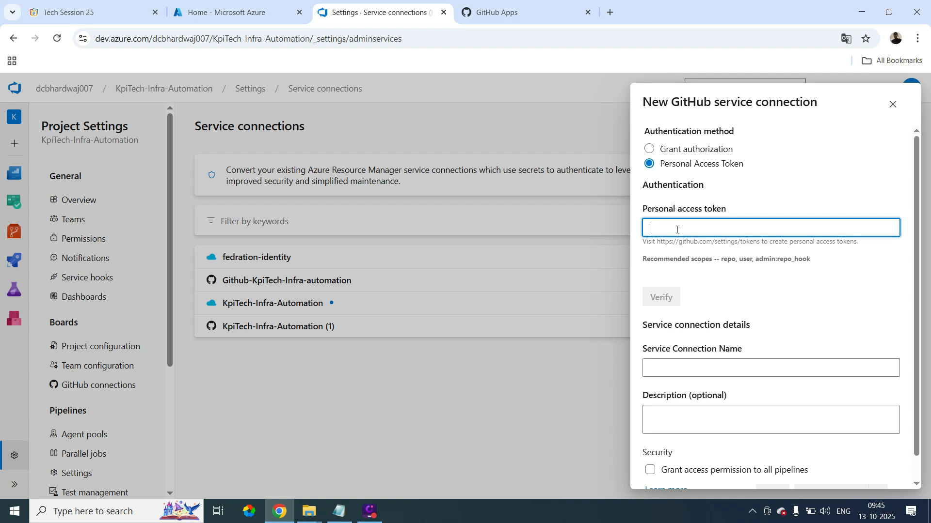
left_click(341, 513)
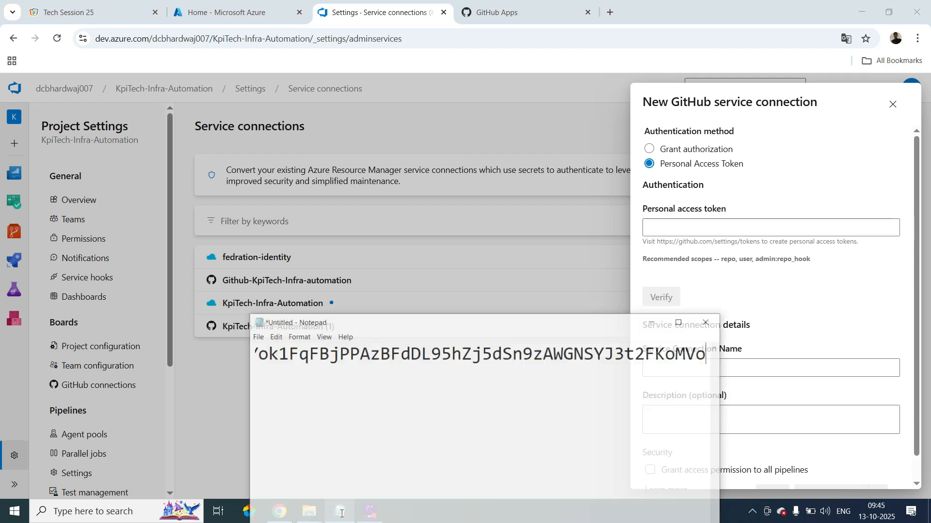
key("ctrl+a")
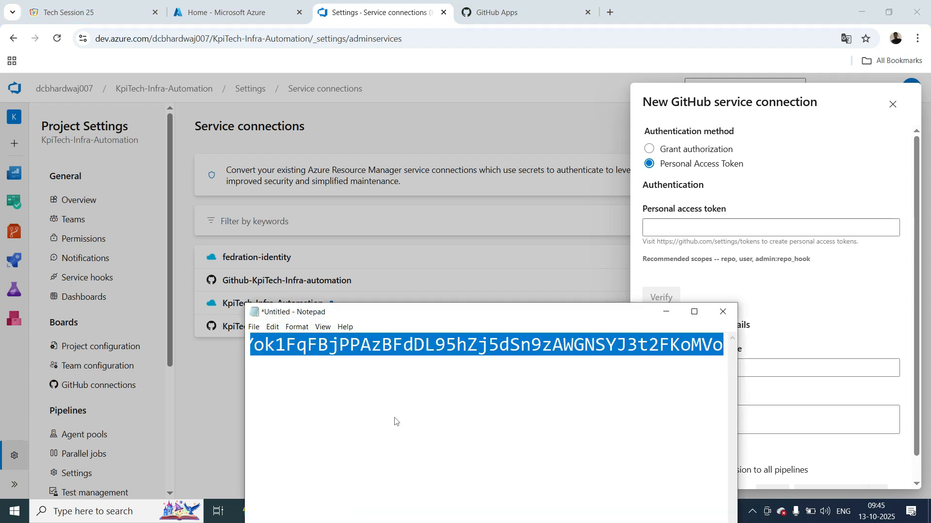
left_click(735, 230)
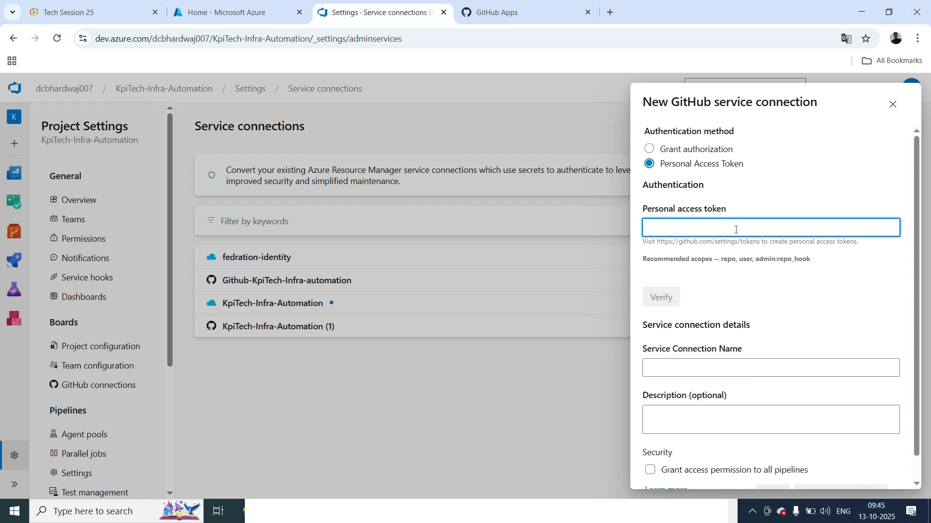
key("ctrl+v")
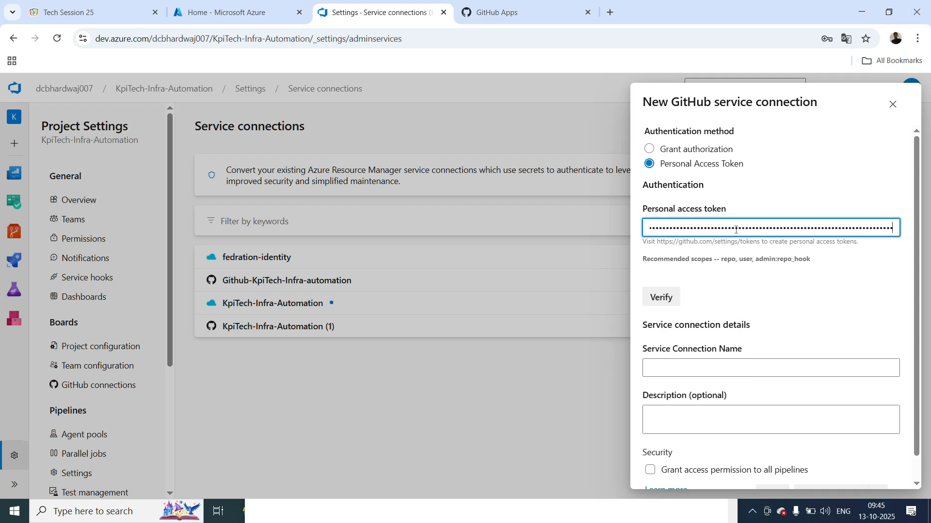
left_click(665, 302)
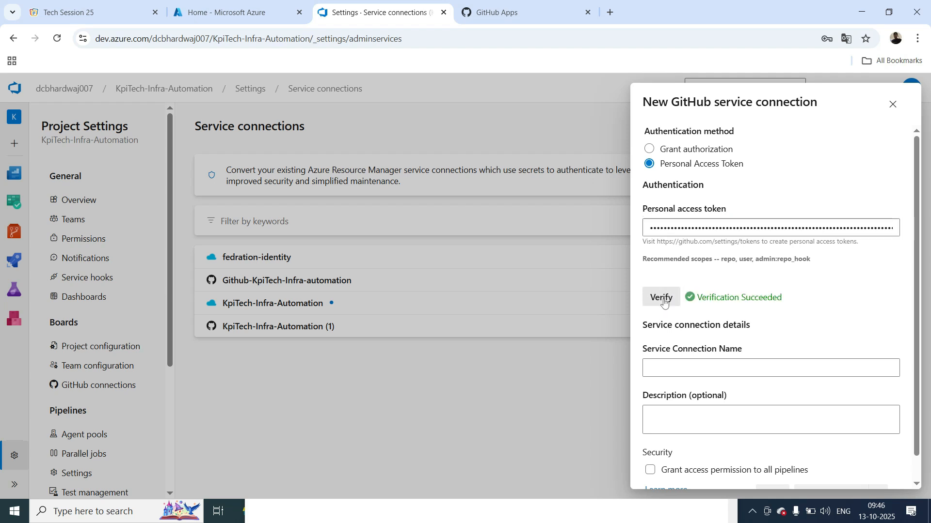
- Enter github-infra-automation-token as both the service connection name and the description
left_click(669, 372)
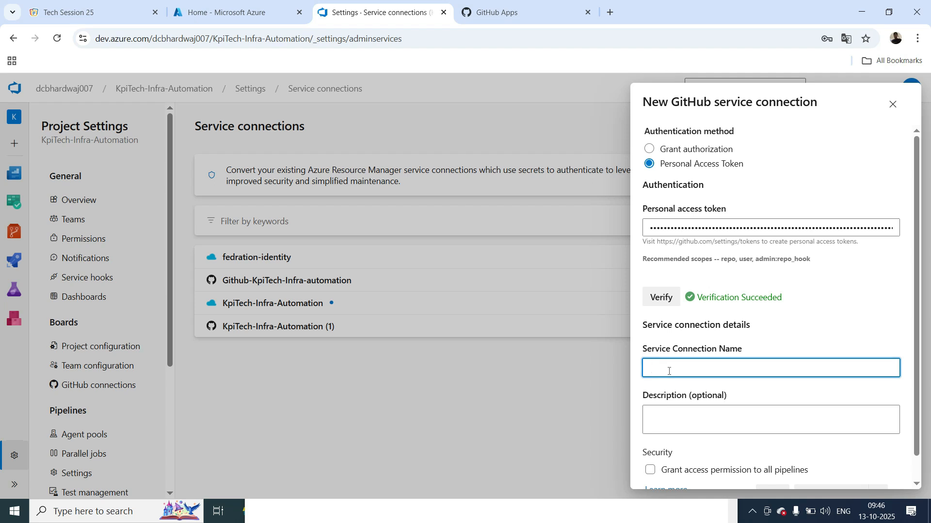
type("github")
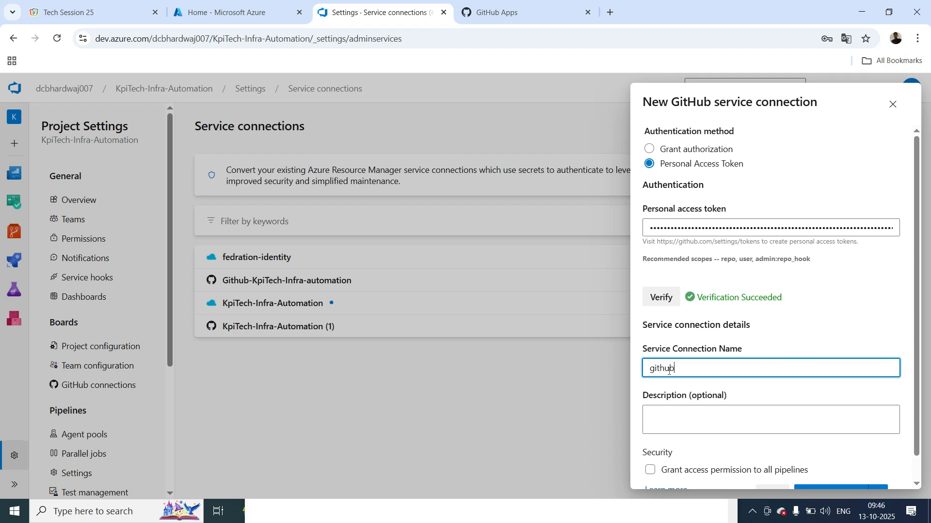
type("-pat")
key("BackSpace")
type("infra-automation-token")
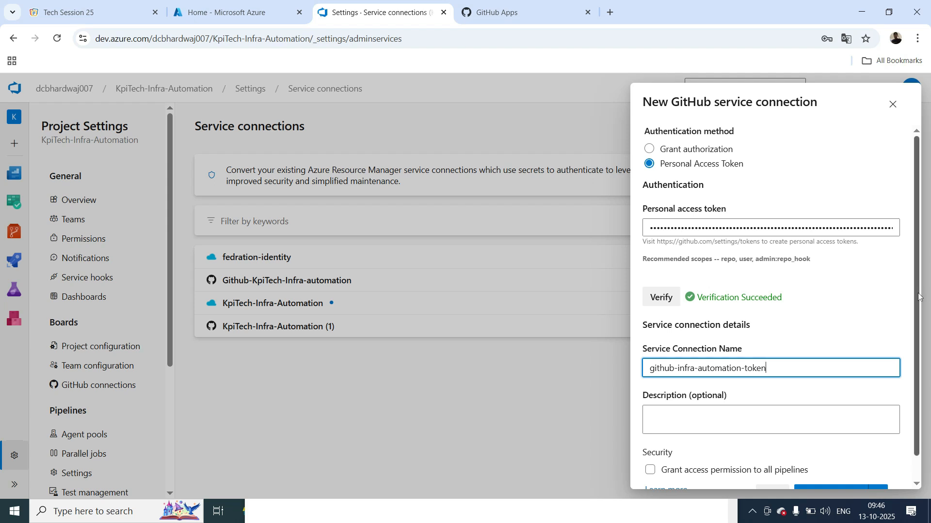
left_click_drag(918, 303, 921, 328)
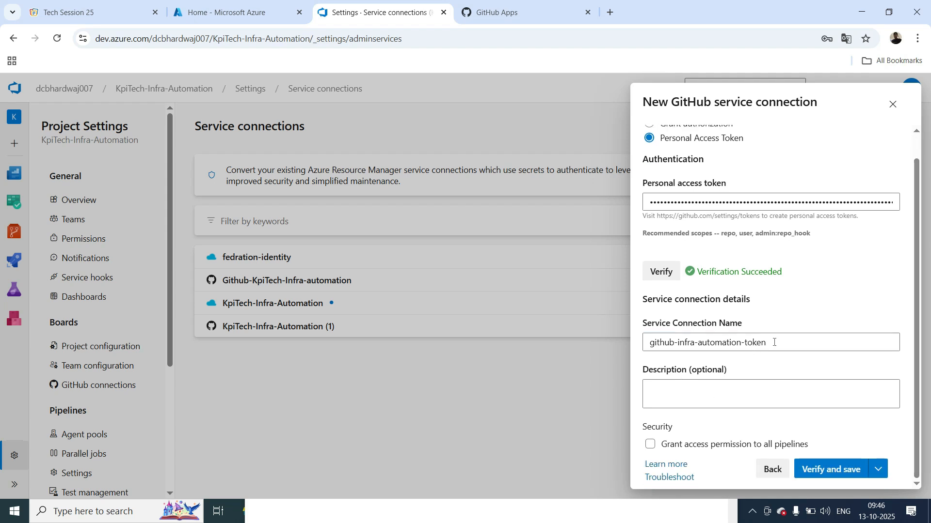
left_click_drag(775, 342, 641, 351)
key("ctrl+c")
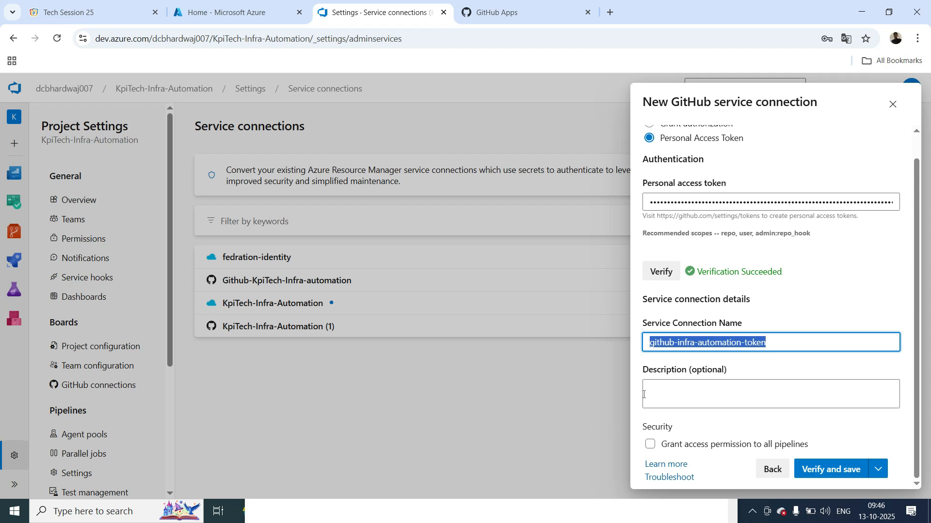
left_click(670, 395)
key("ctrl+v")
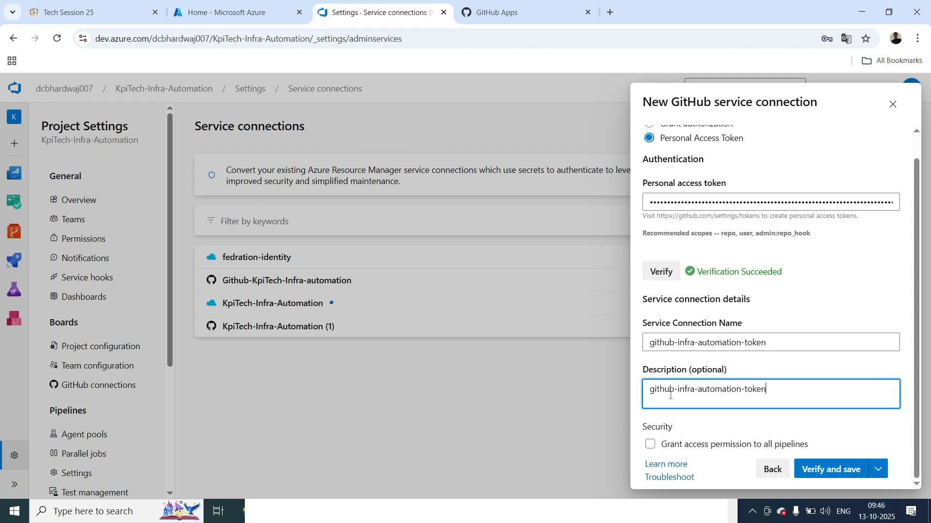
- Grant access permission to all pipelines, verify and save the service connection, and return to the service connections list
left_click(650, 445)
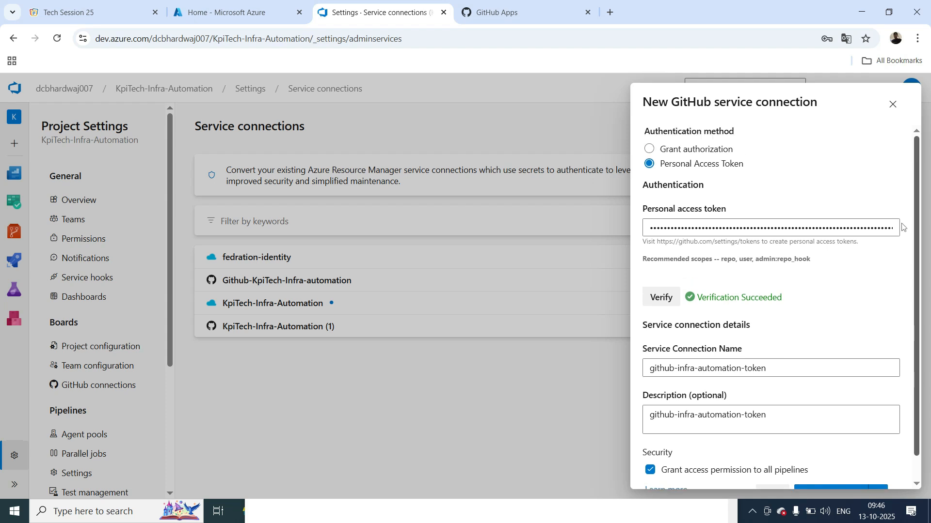
scroll(902, 224, "up", 2)
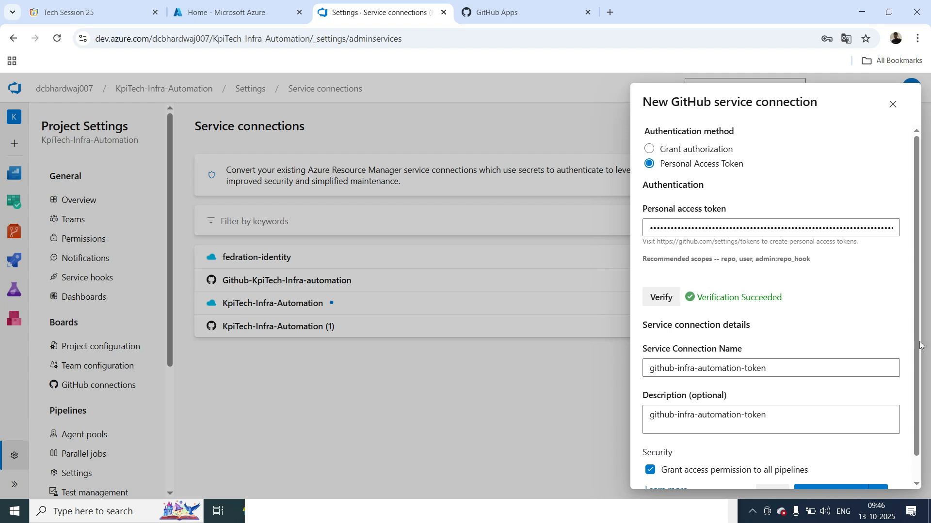
scroll(920, 353, "down", 1)
left_click_drag(918, 350, 918, 362)
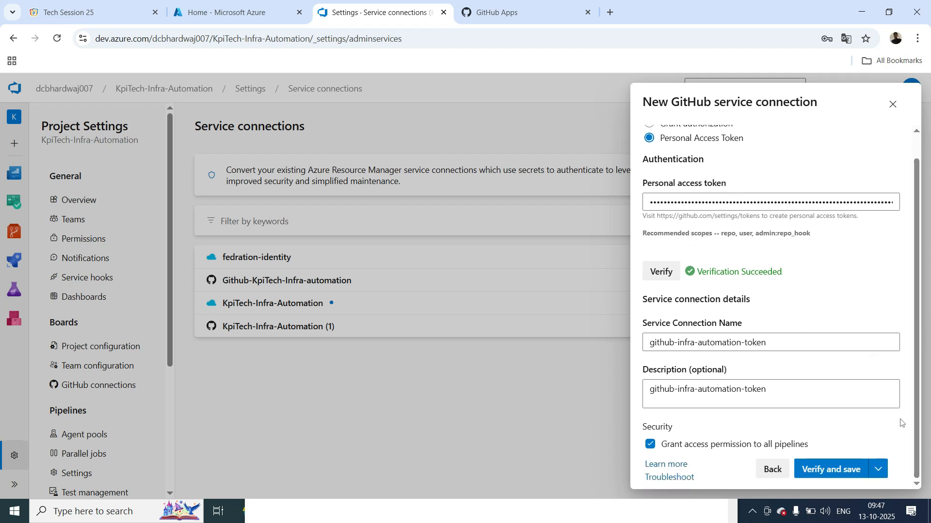
left_click(828, 474)
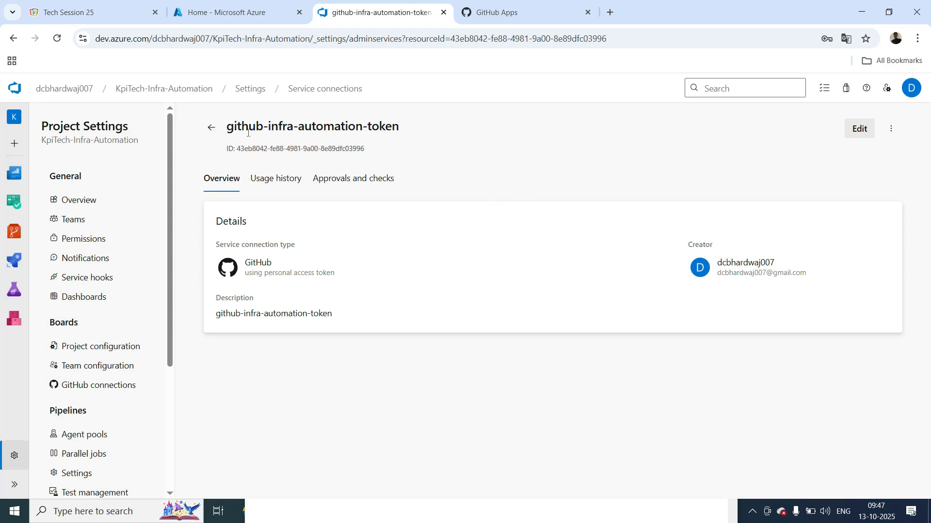
left_click(212, 134)
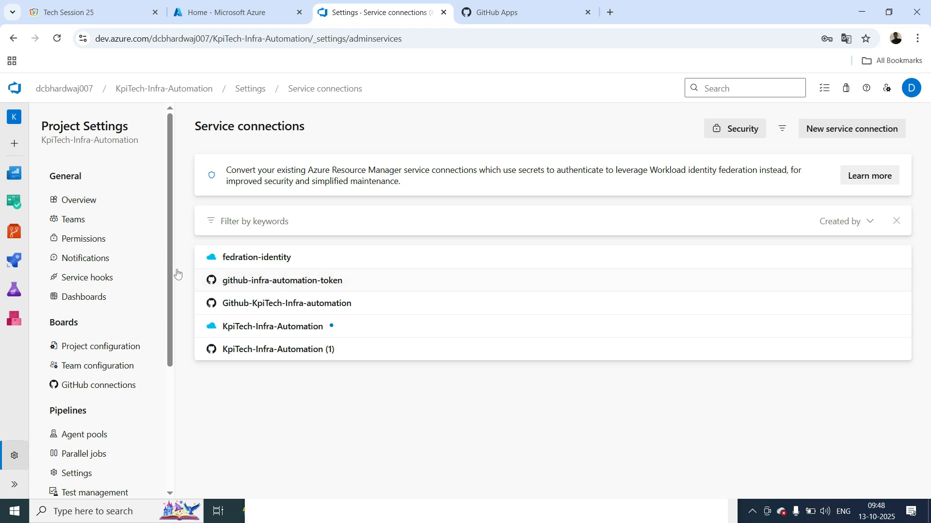
- Start a new pipeline with GitHub as the code source and select the KpiTech-Infra-Automation/Infra-automation repository
left_click(15, 264)
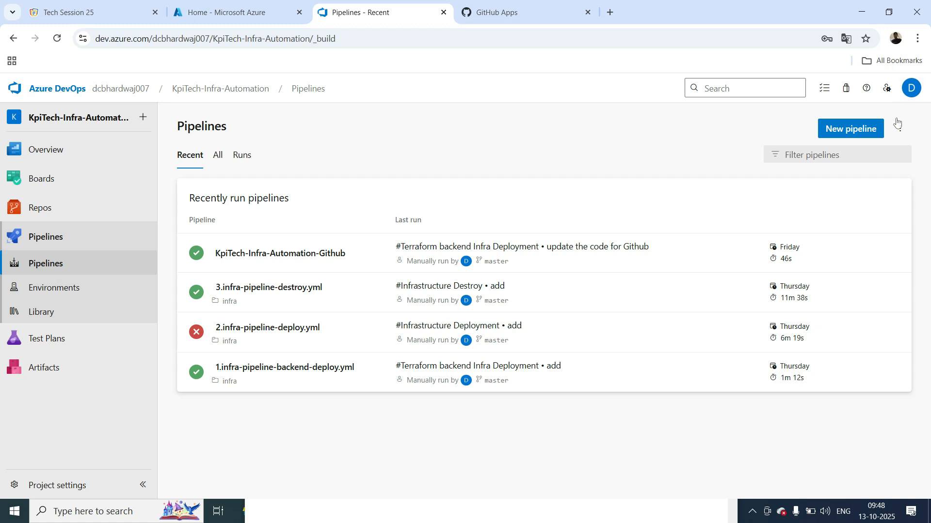
left_click(854, 133)
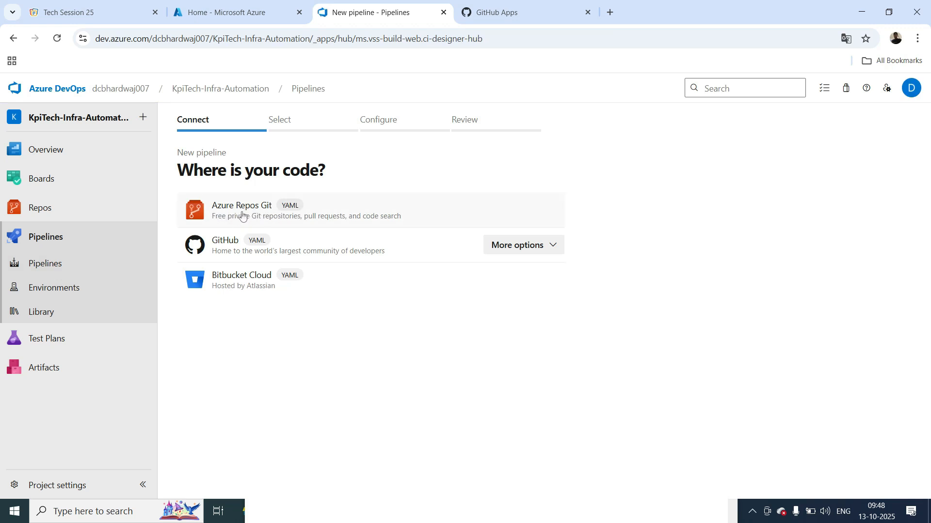
left_click(225, 252)
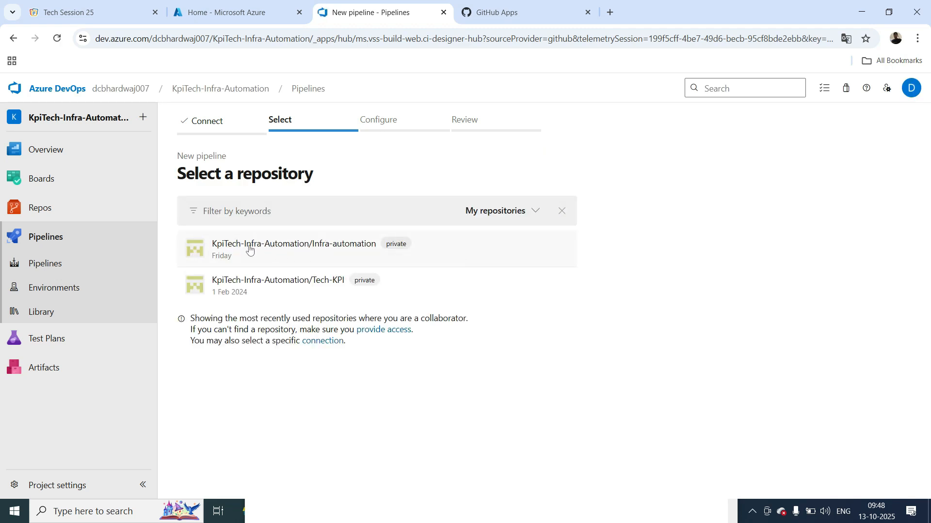
left_click(271, 256)
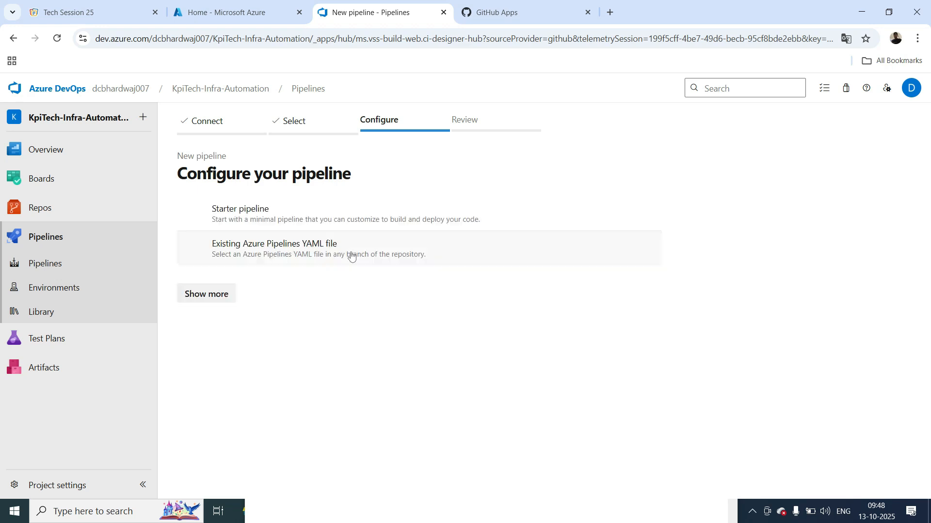
- View the existing Azure Pipelines YAML file paths available on the master branch and close the file selection
left_click(312, 252)
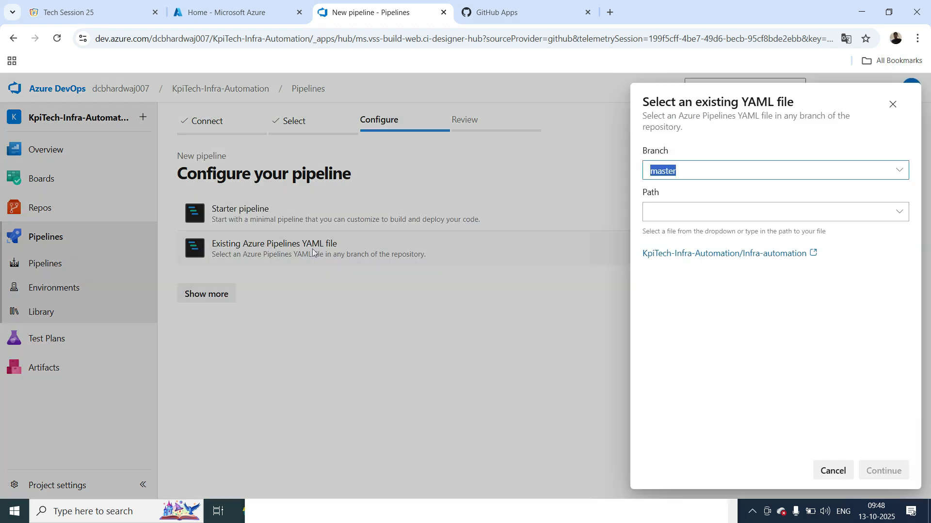
left_click(898, 211)
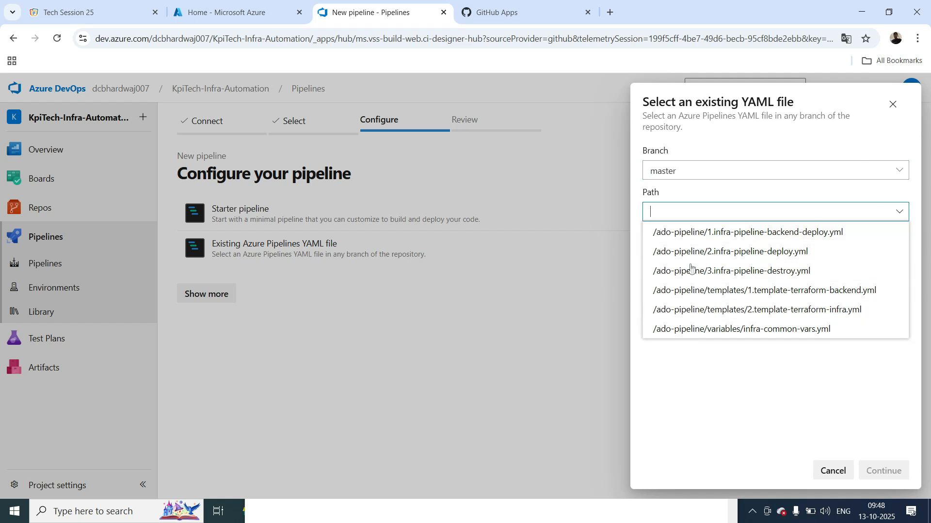
left_click(489, 396)
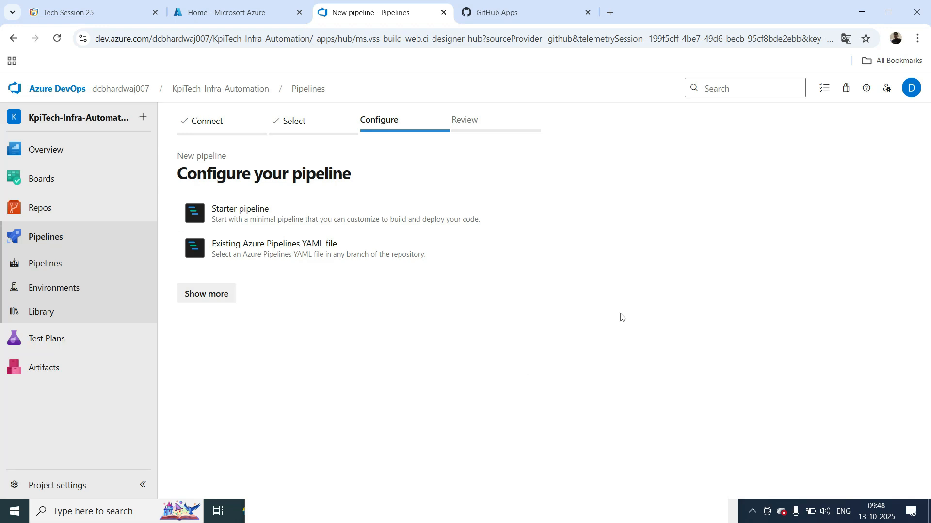